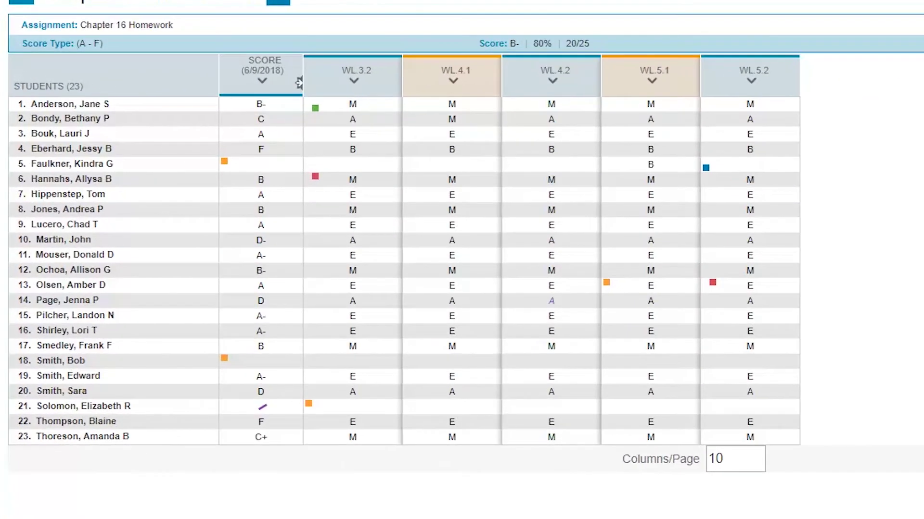
Step: Enter A- as the fifth student's score for standard WL.4.2 on the Chapter 16 Homework assignment
left_click(551, 164)
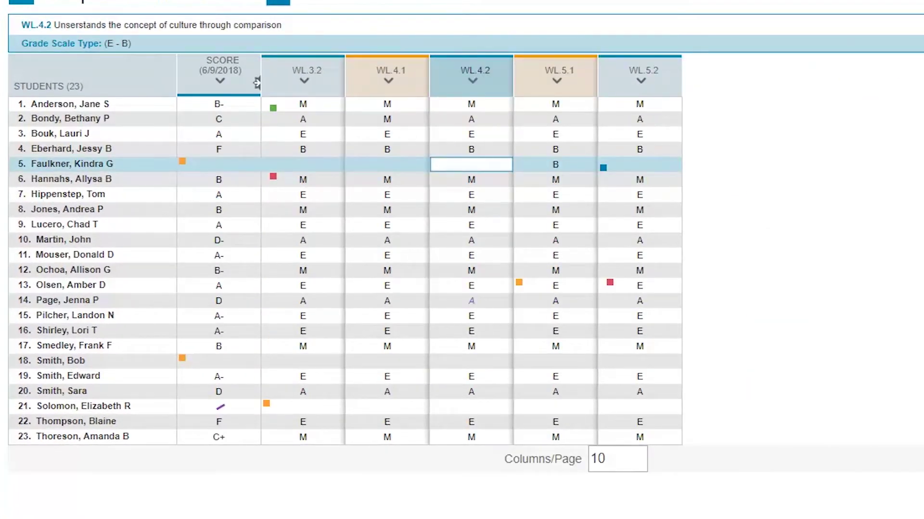
type("A-")
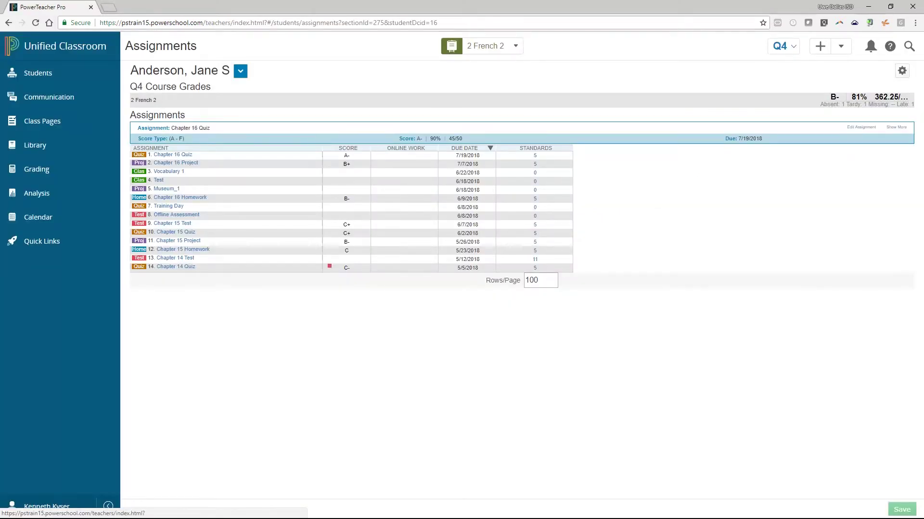
Step: Enter B as the student's score for the Chapter 14 Test in the individual assignment list
left_click(346, 259)
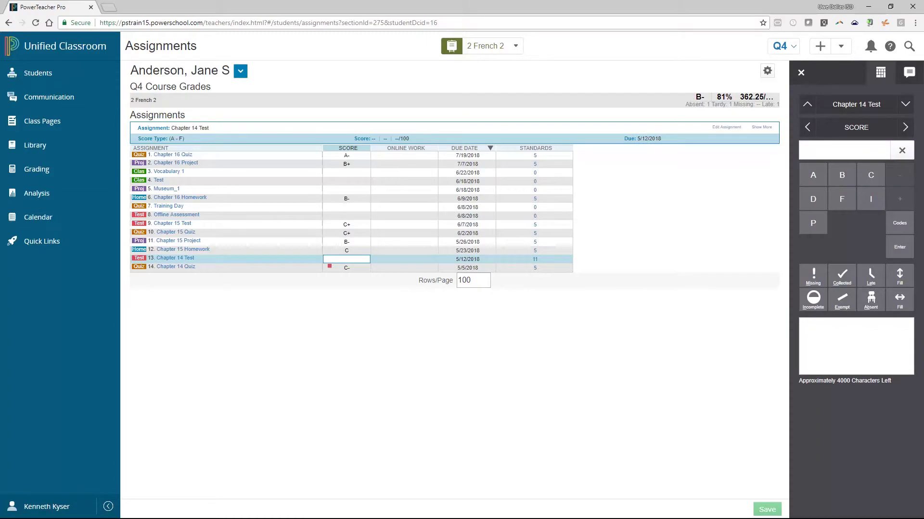
type("B")
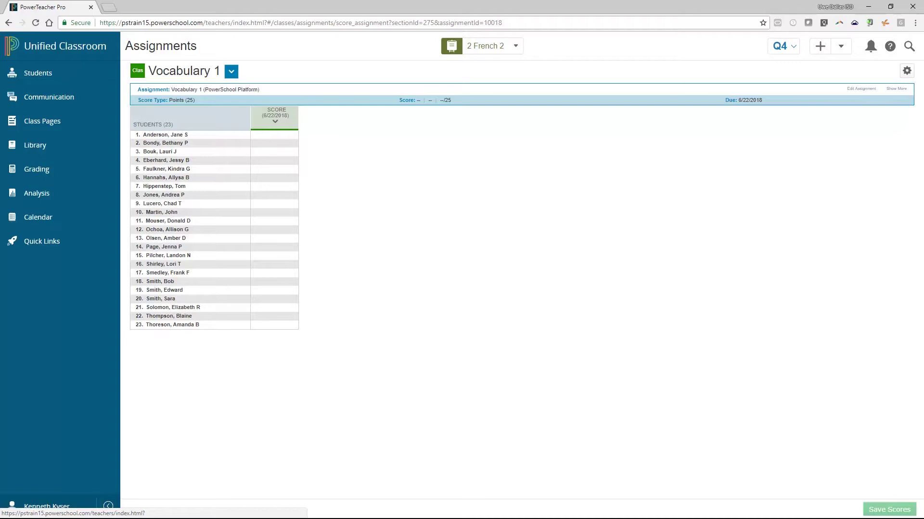
Step: Enter a score of 13 for the first student on the Vocabulary 1 assignment
left_click(274, 135)
type("1")
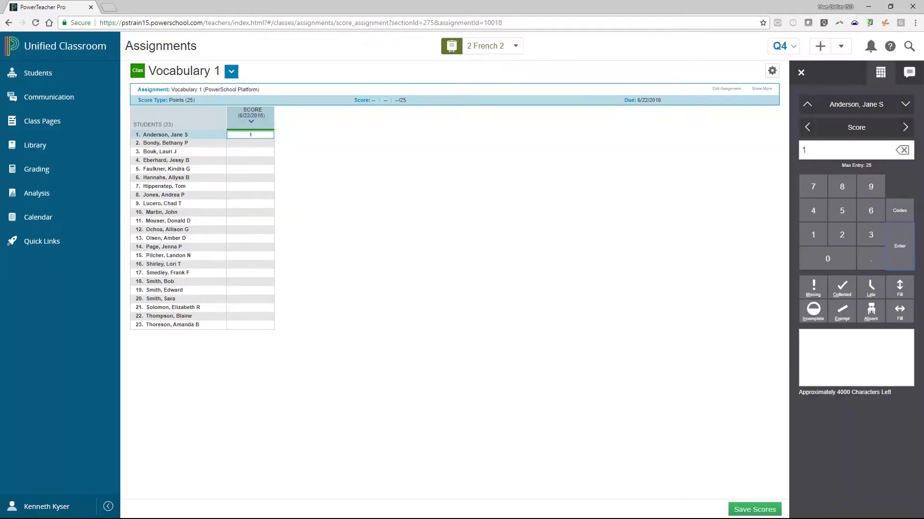
type("3")
key("Return")
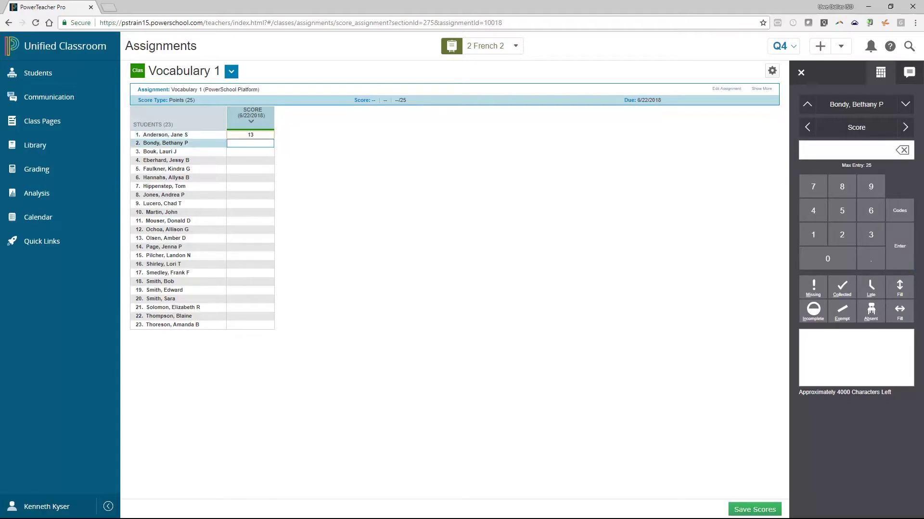
Step: Score the second student 20 on Vocabulary 1, and replace that entry with the INC score code
type("20")
left_click(899, 210)
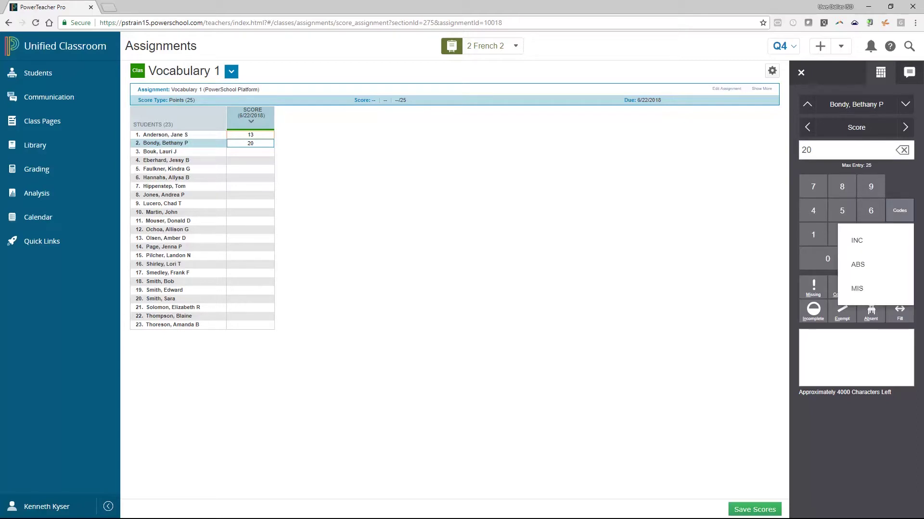
left_click(857, 241)
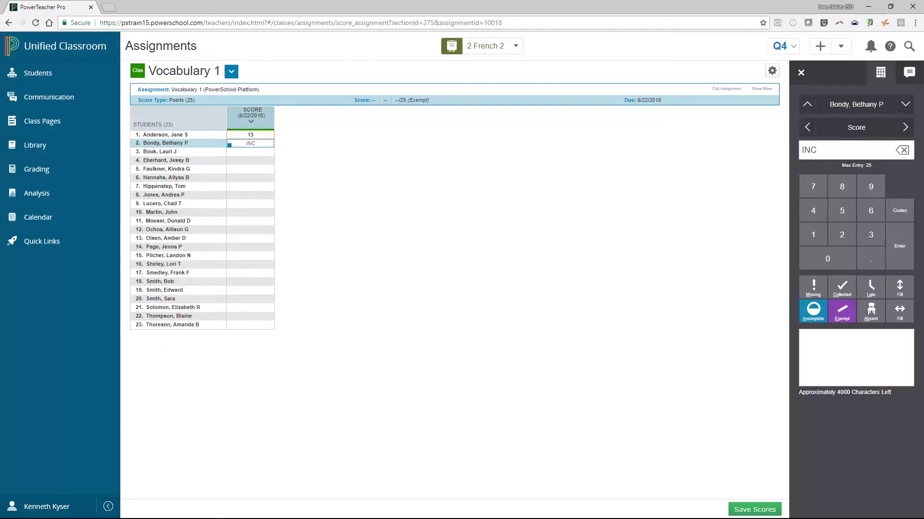
key("Return")
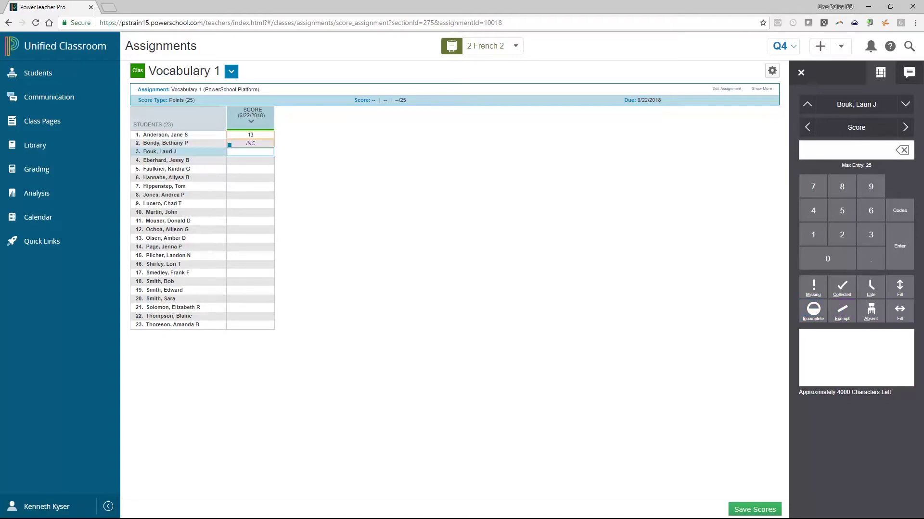
Step: Enter a score of 12 for the third student on Vocabulary 1 and flag it as late
type("12l")
key("Return")
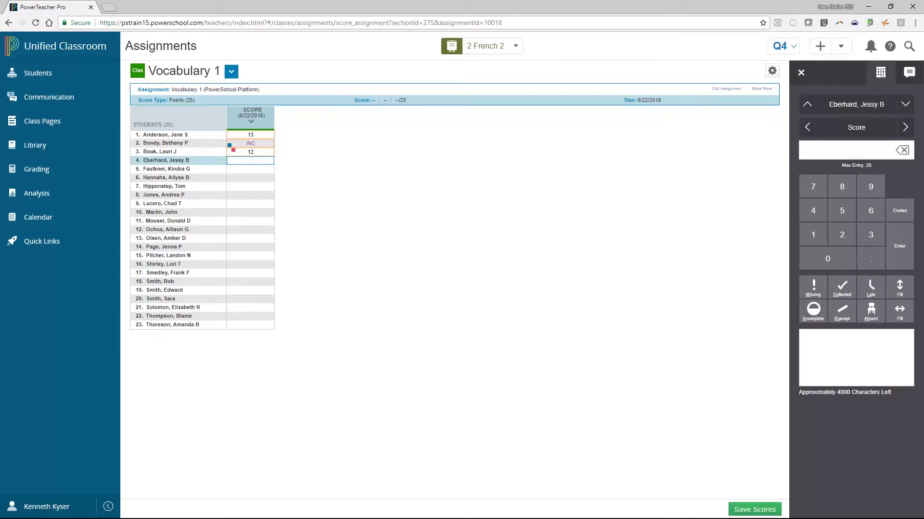
Step: Flag the fourth student's Vocabulary 1 score as missing and apply the INC score code
key("m")
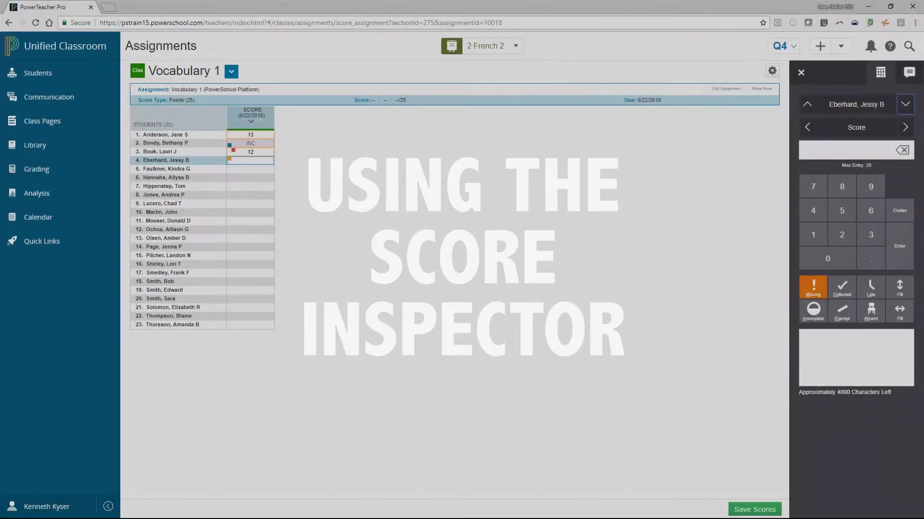
left_click(899, 211)
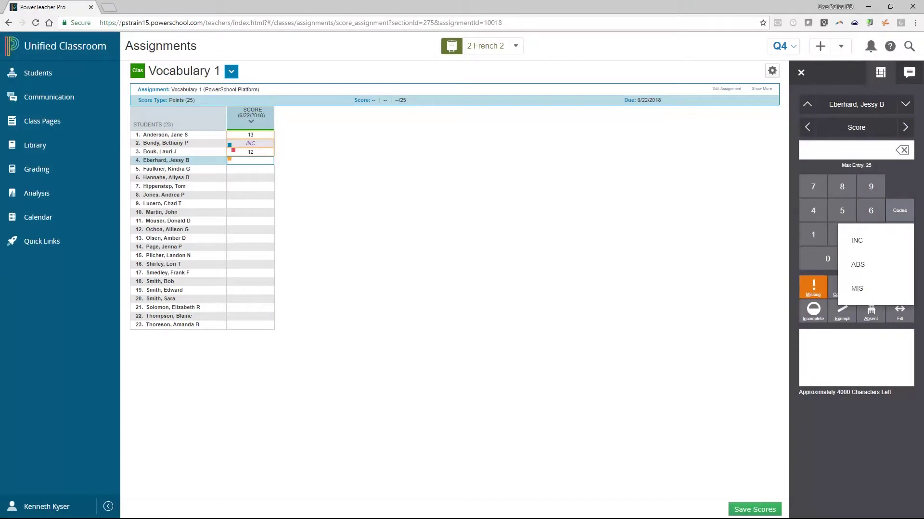
left_click(857, 240)
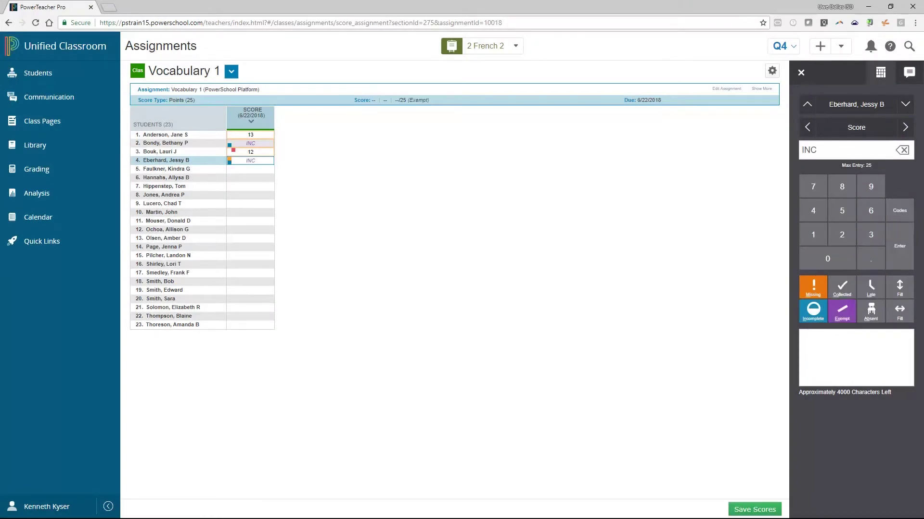
key("Return")
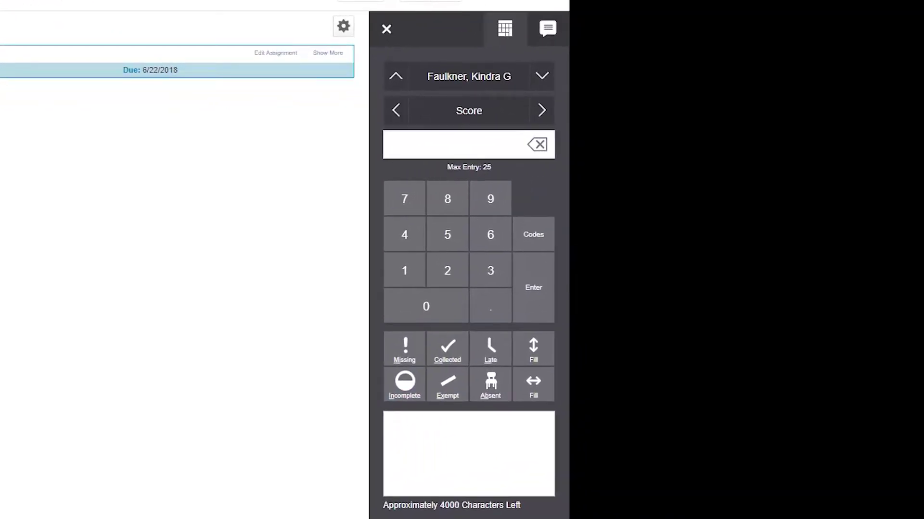
Step: Flag the fifth student's work as collected and late, commenting "Does great on tests but assignments are always late which is why points are deducted"
key("c")
key("l")
left_click(404, 418)
type("Does great")
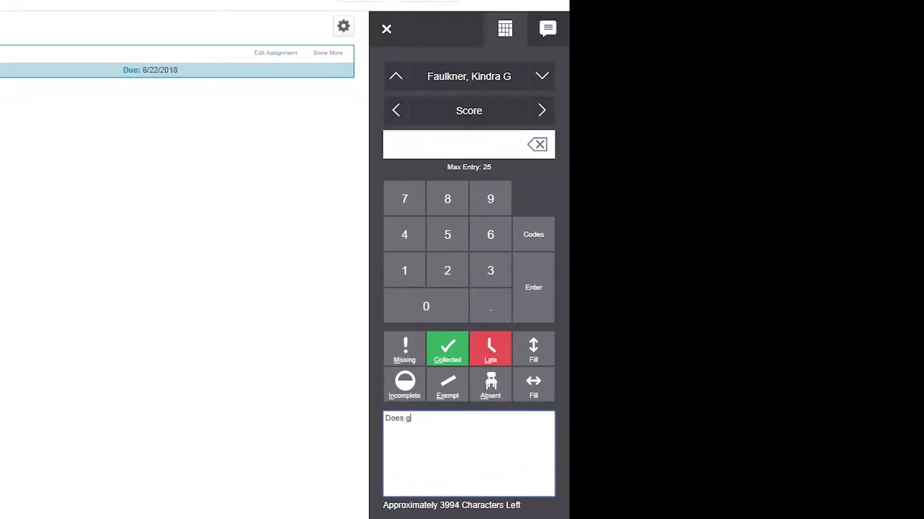
type(" on tests but assignment")
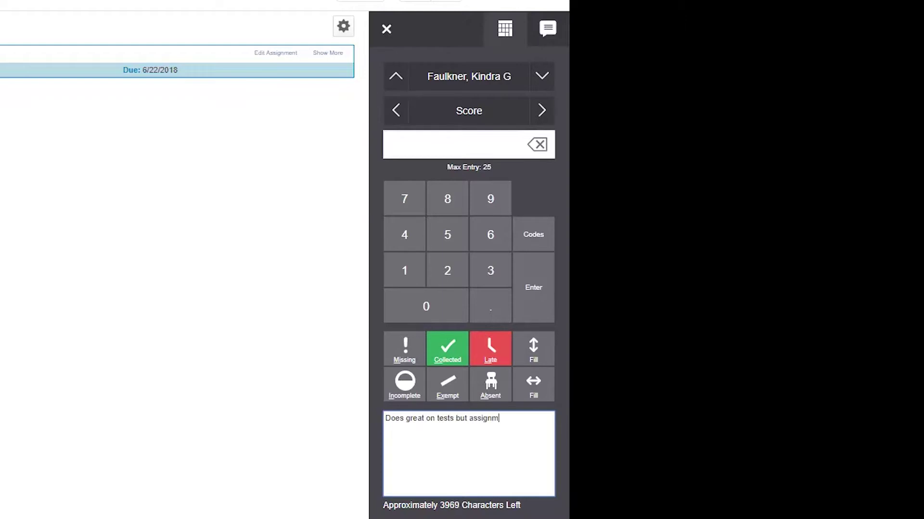
type("s are always")
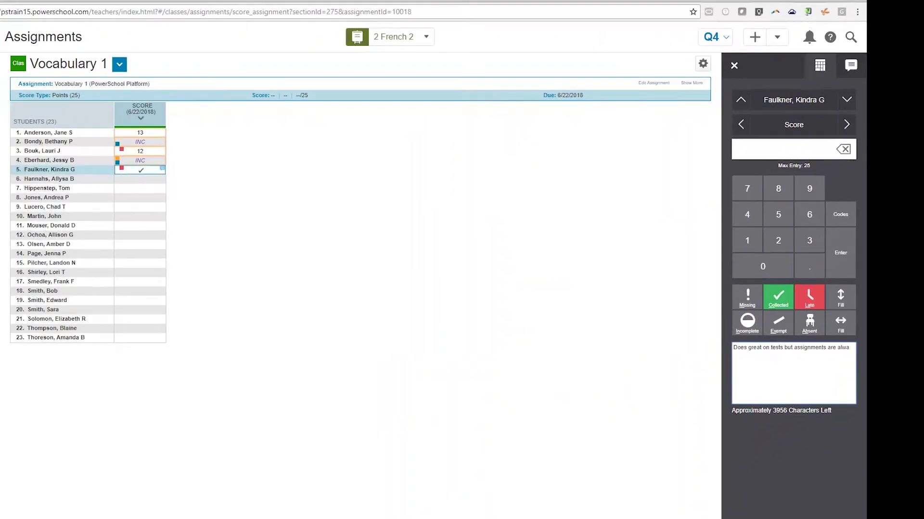
type(" late which is")
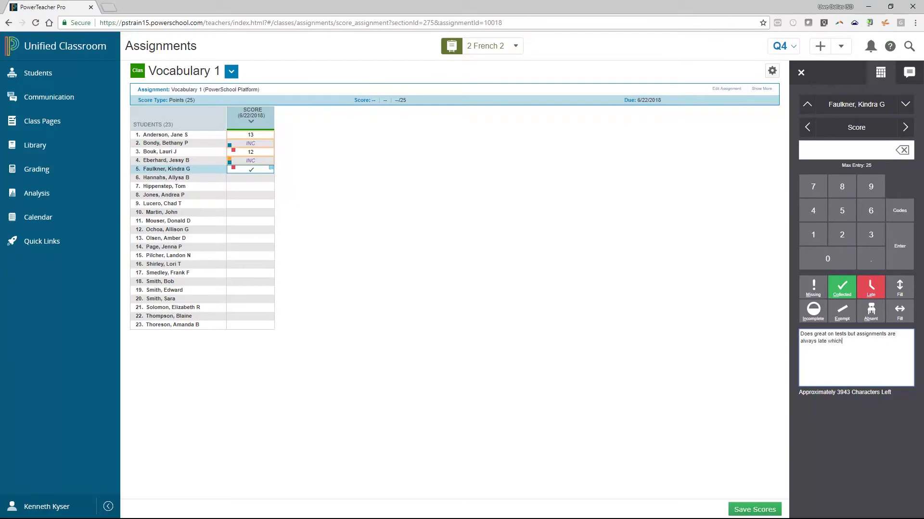
type(" why points are deducted")
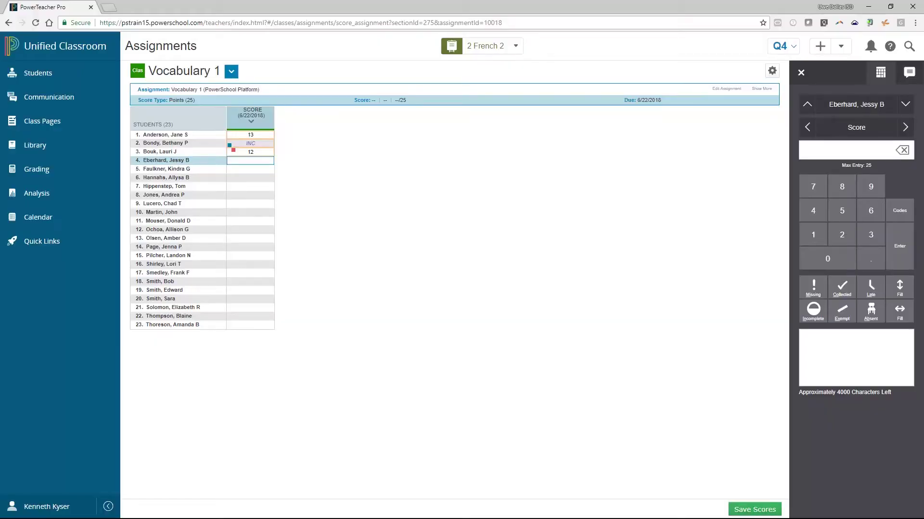
Step: Mark the fourth student's Vocabulary 1 assignment as missing and give it the INC code
key("m")
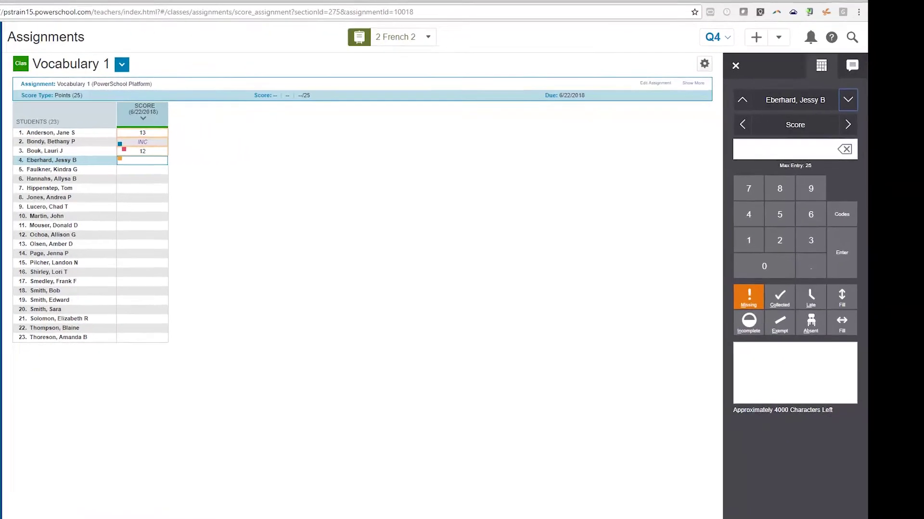
left_click(630, 229)
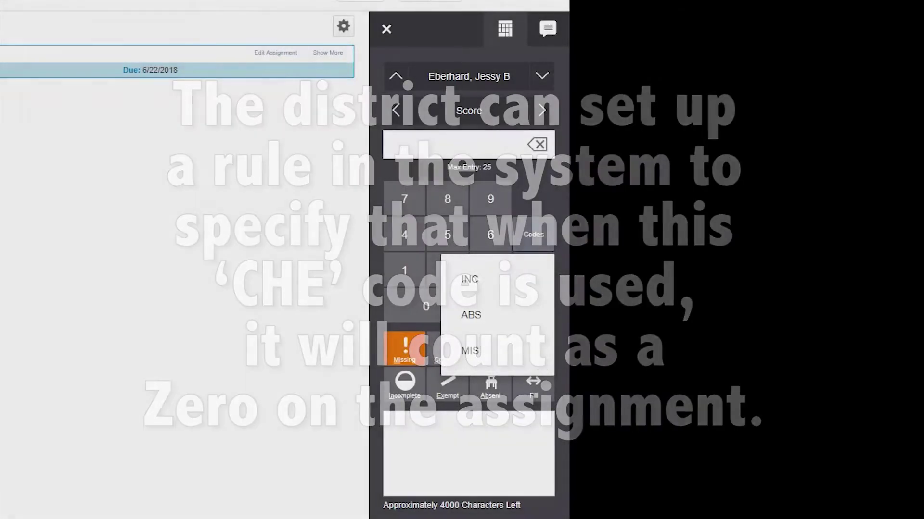
left_click(470, 279)
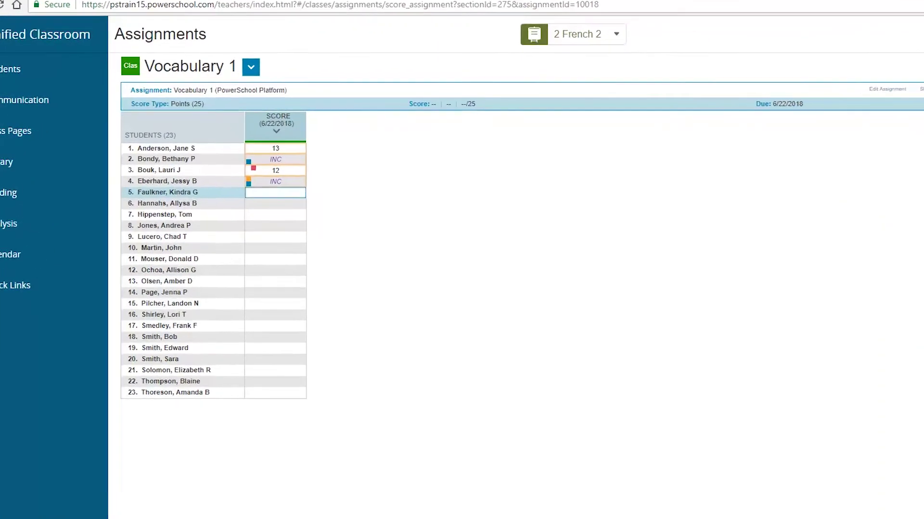
Step: Mark the fifth student's score as collected and late, with the comment "Does great on tests but assignments are always late which is why points are deducted."
type("co")
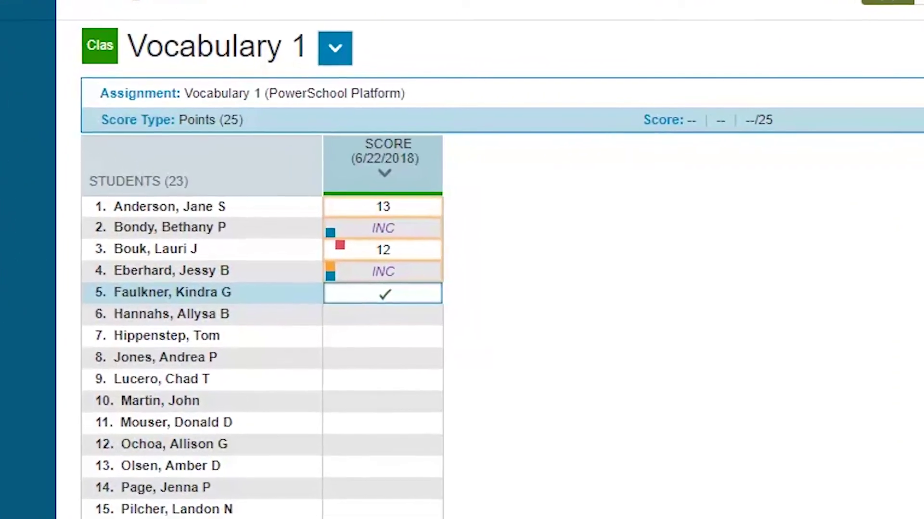
type("la")
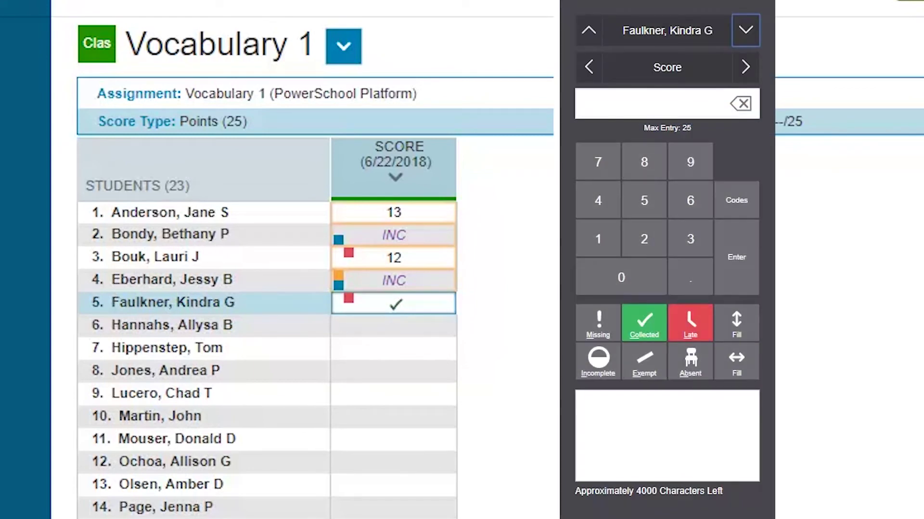
left_click(666, 435)
type("Does great")
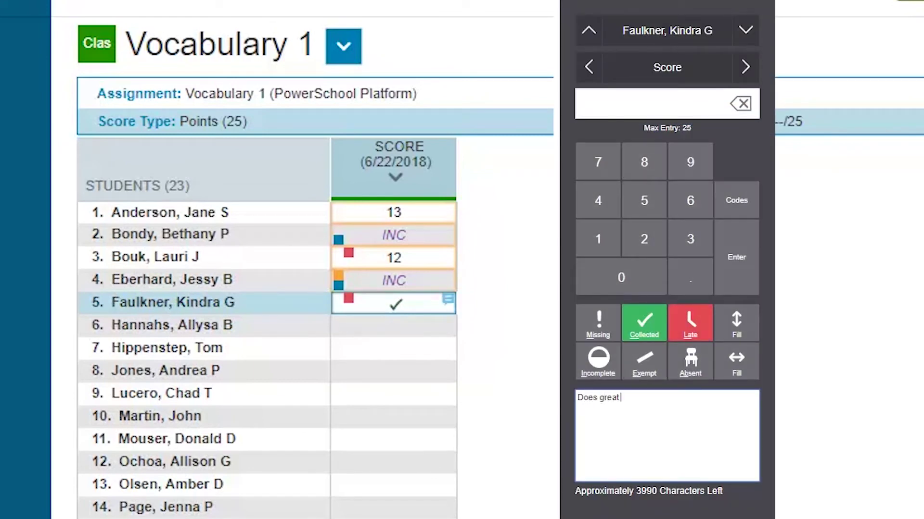
type(" on tests but assignments")
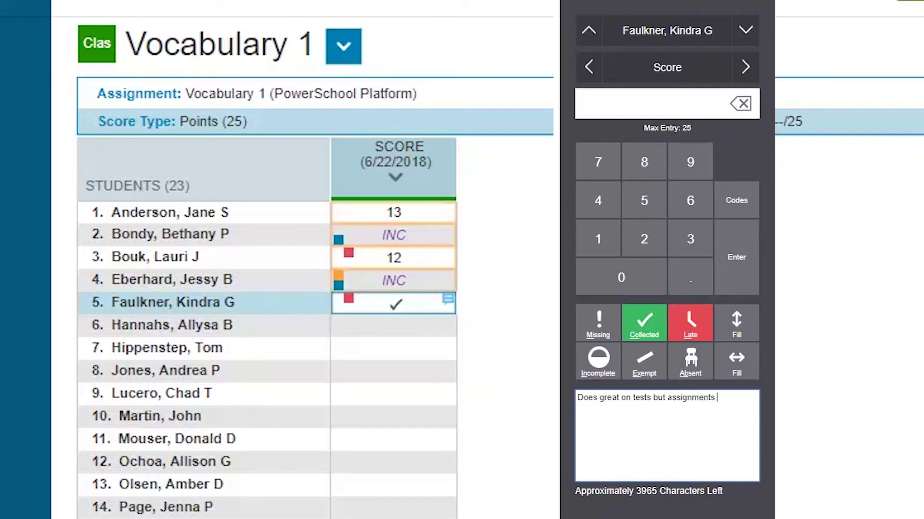
type(" are always late which is wh")
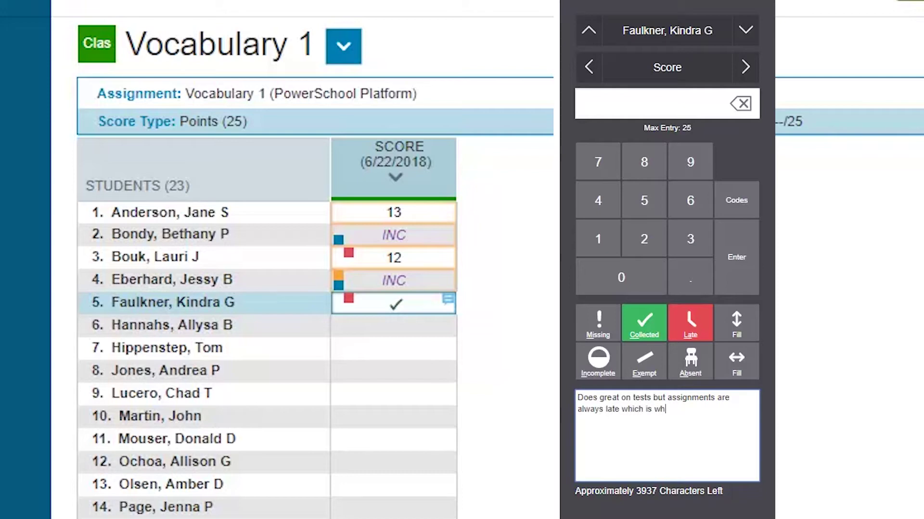
type("y points are deducted.")
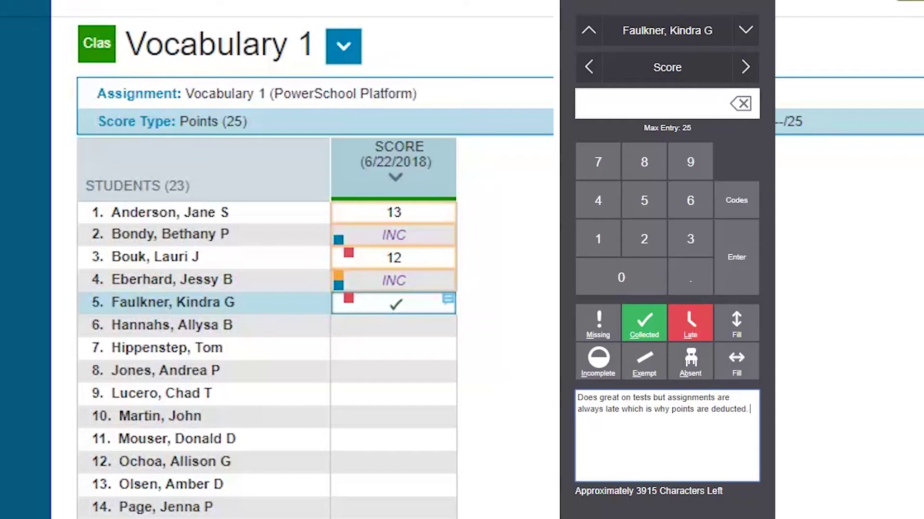
Step: Show the comment bank for the sixth student's score and add comment 05, "Is working hard and making progress."
left_click(394, 325)
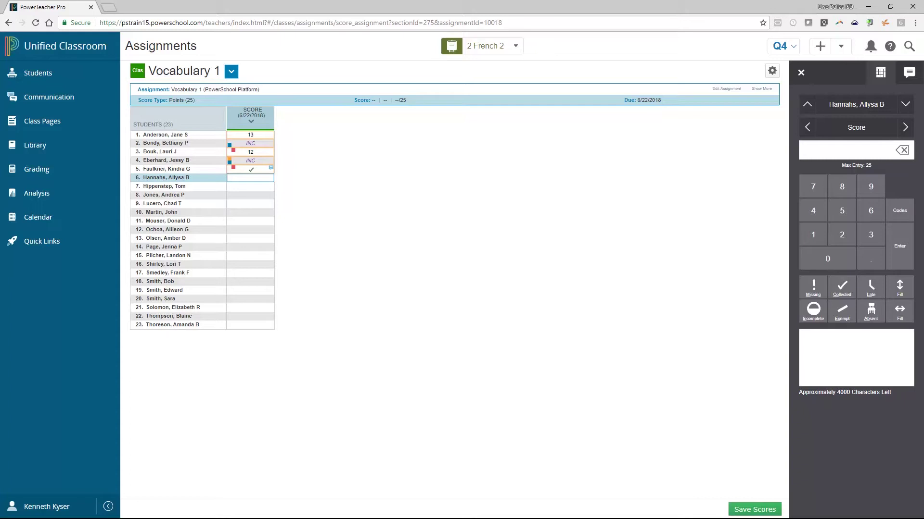
left_click(908, 73)
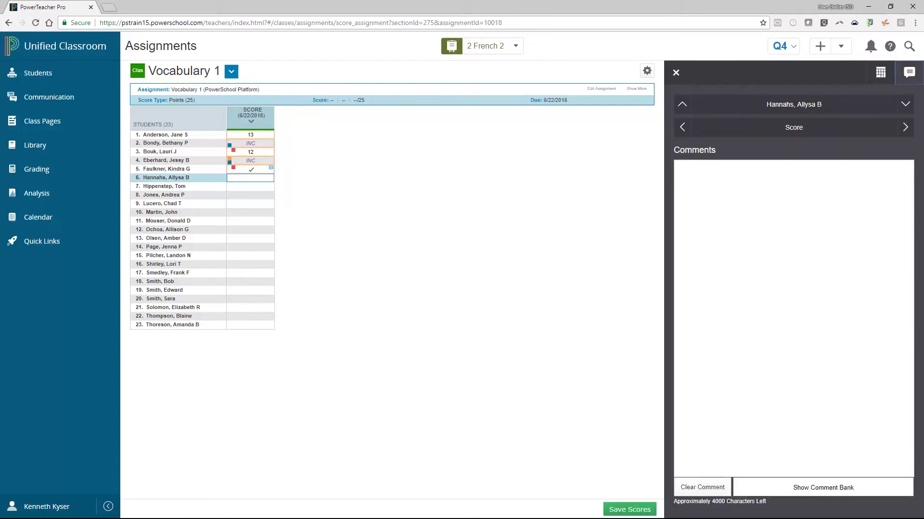
left_click(823, 488)
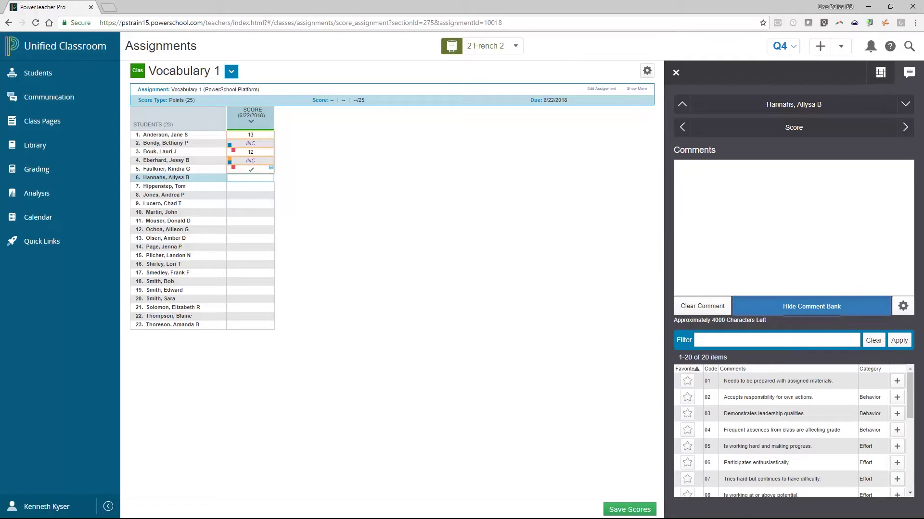
left_click(896, 447)
Step: Add bank comments 11, "Understands concepts but has difficulty applying them.", and 15, "Follows directions.", to the sixth student's score
scroll(891, 482, "down", 2)
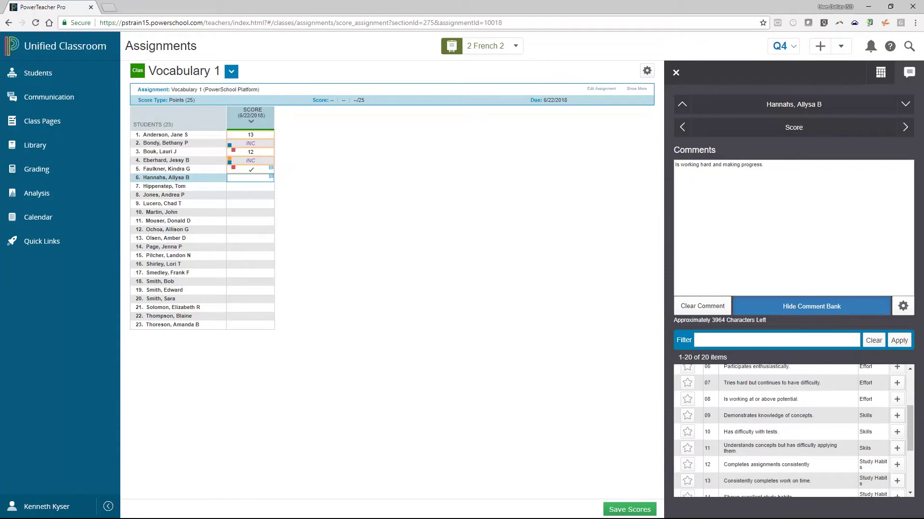
left_click(897, 450)
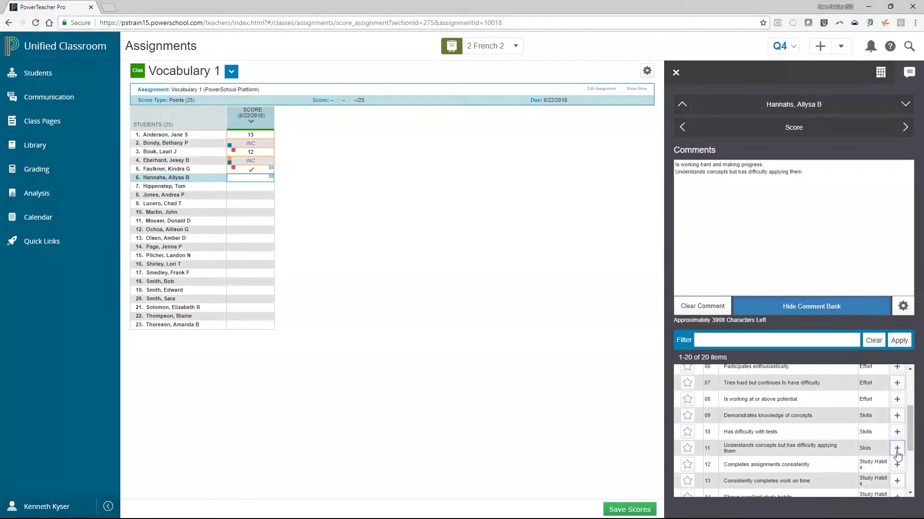
scroll(897, 455, "down", 2)
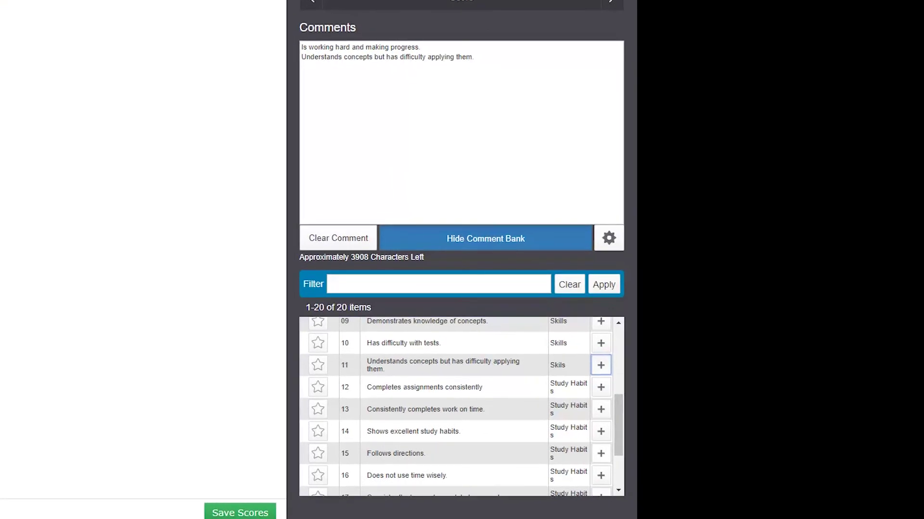
left_click(601, 453)
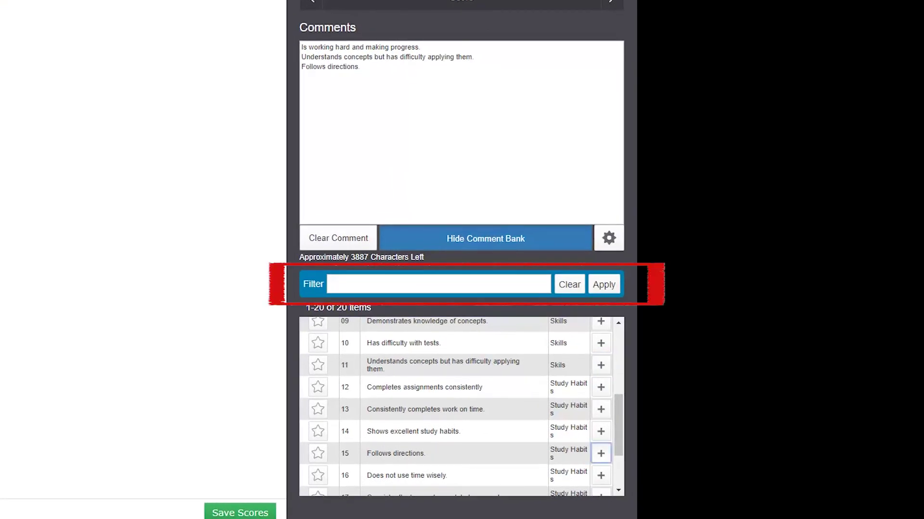
Step: Filter the comment bank for "tests"
left_click(433, 283)
type("test")
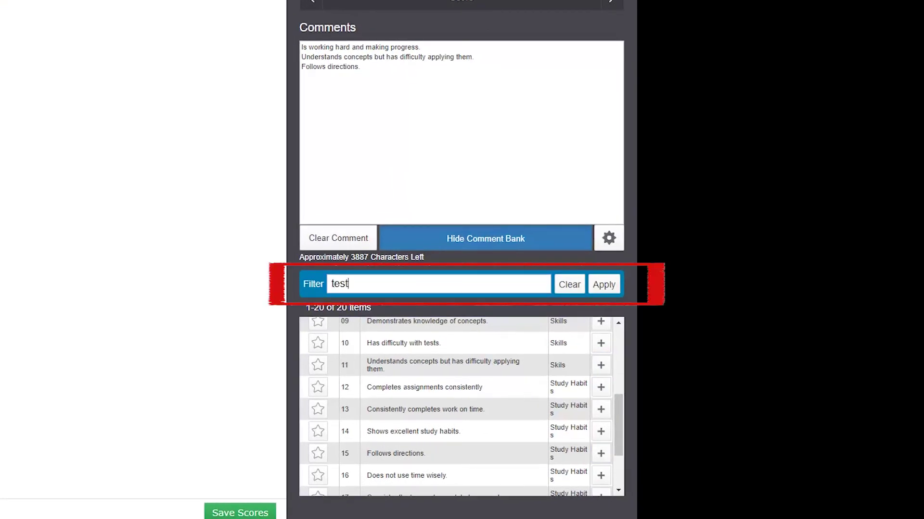
type("s")
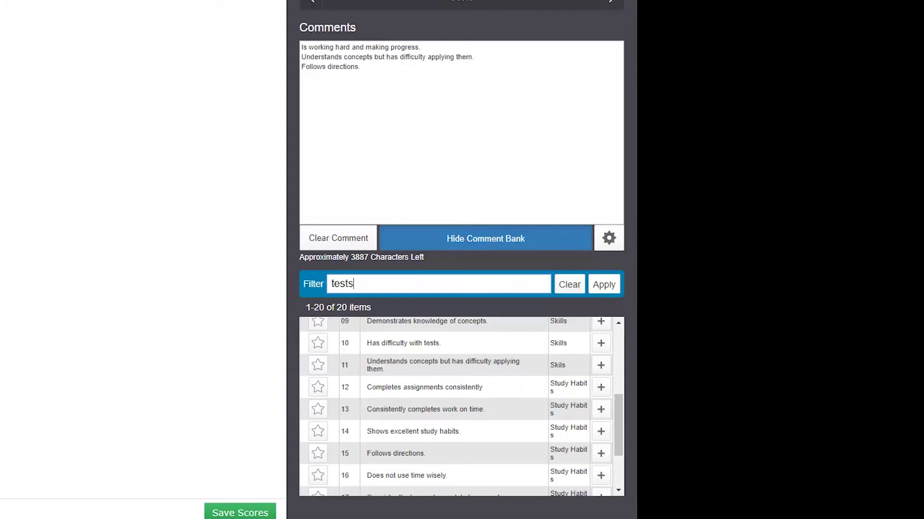
key("Return")
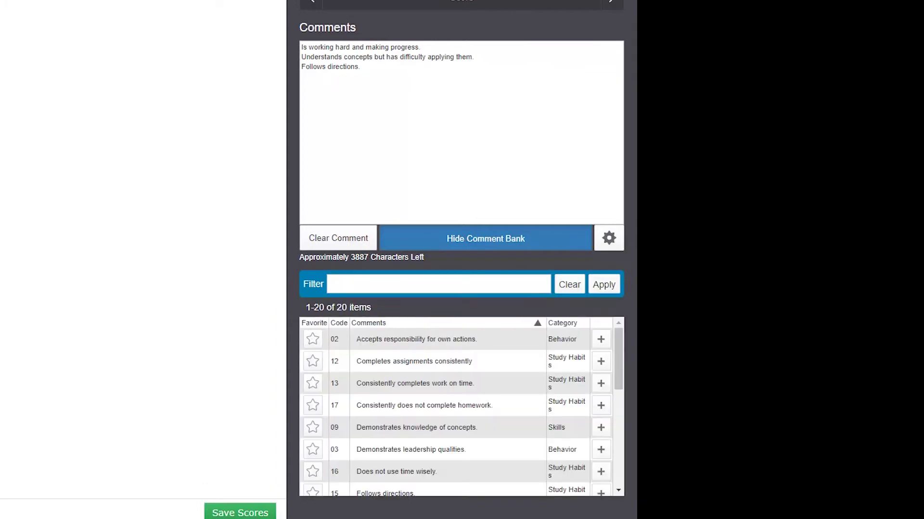
Step: Sort the comment bank by category, mark comment 05 as a favorite and add comment 02, "Accepts responsibility for own actions."
left_click(562, 324)
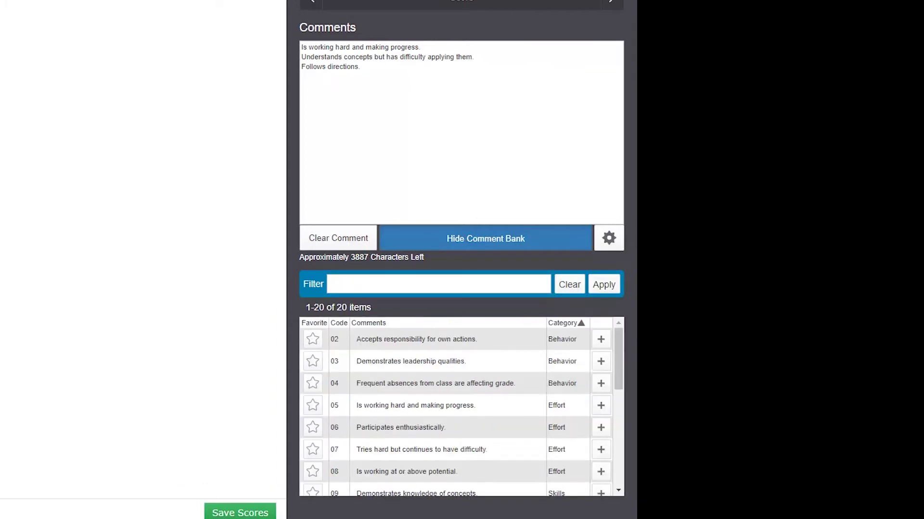
left_click(312, 406)
left_click(600, 340)
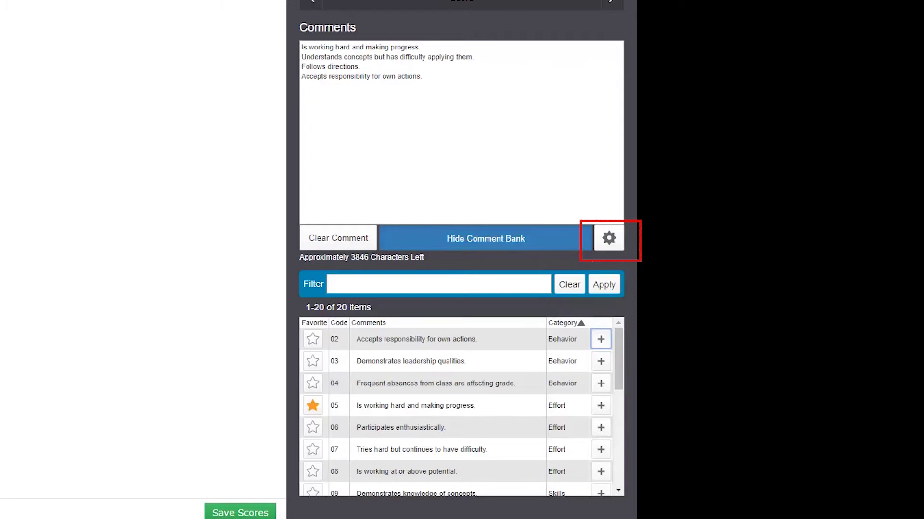
Step: Set the comment separator to Spaces and switch the comment bank to My Comments
left_click(609, 238)
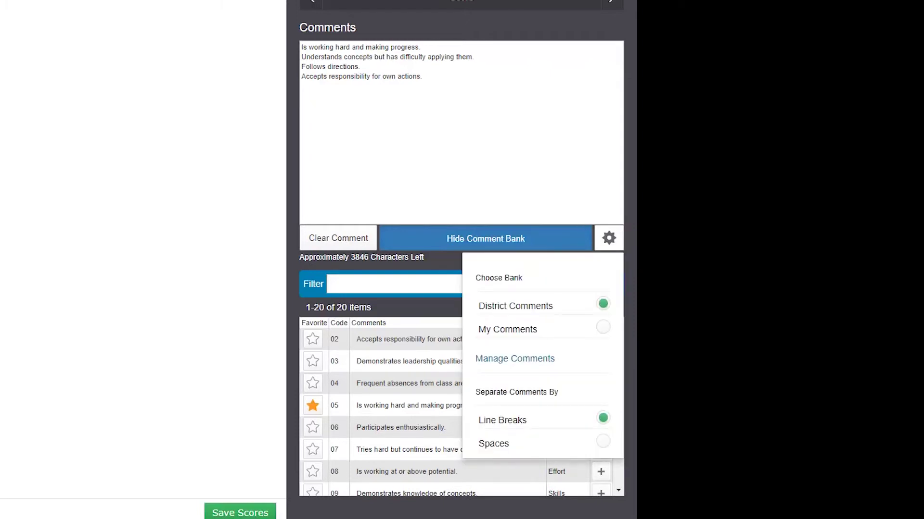
left_click(603, 442)
left_click(603, 328)
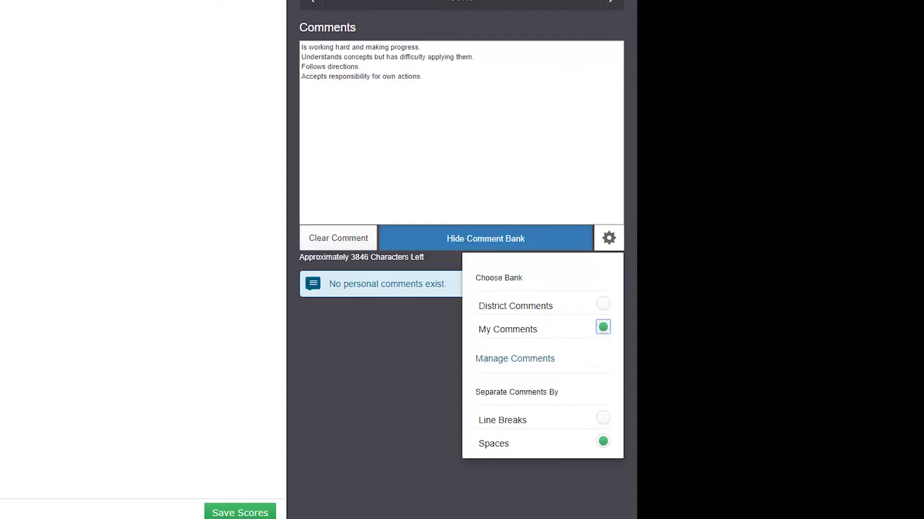
key("Up")
key("Tab")
key("Tab")
key("shift+Tab")
key("shift+Tab")
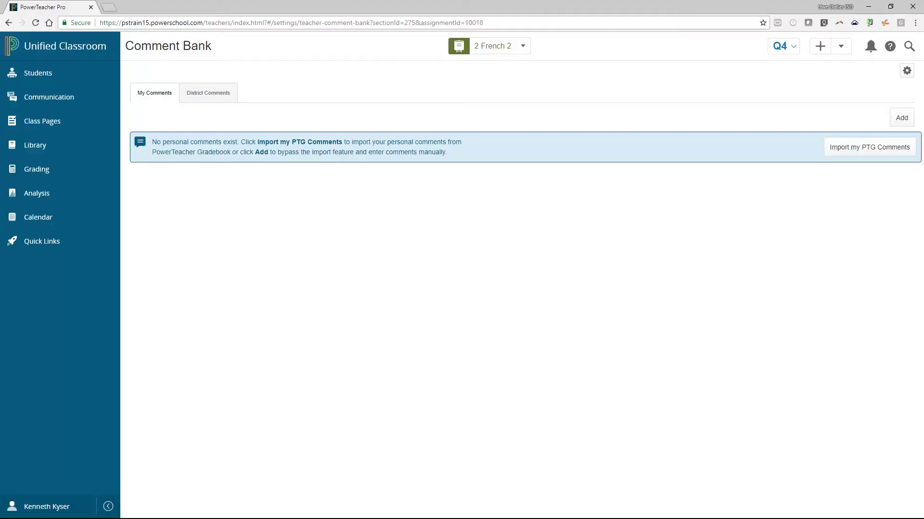
Step: Look at the district comments and enter "Great Job!" as the text of a new favorite teacher comment
left_click(207, 93)
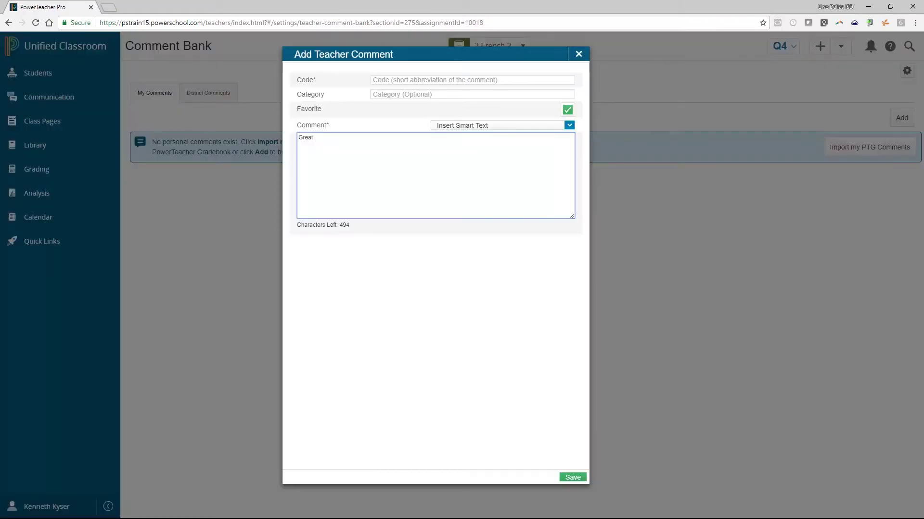
type("Job!")
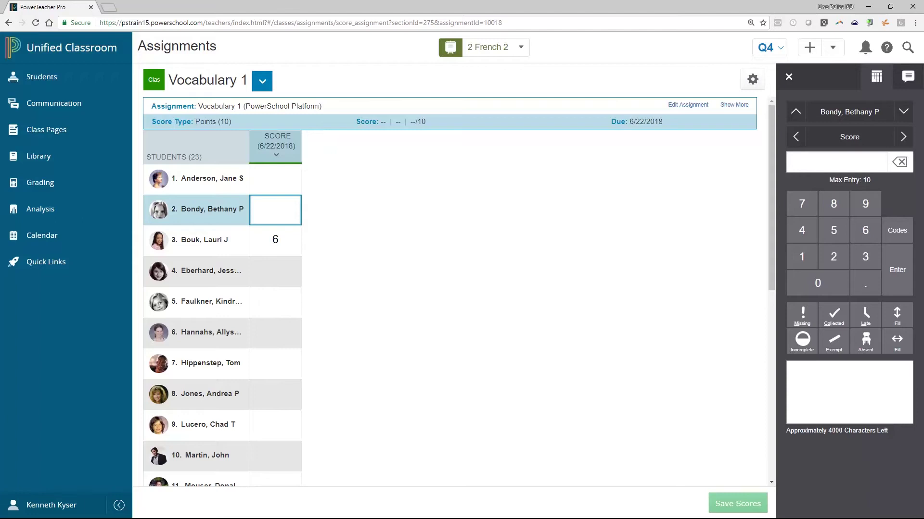
Step: Enter Vocabulary 1 scores of 10 for the second and fourth students, 9 for the sixth, 8 for the eighth and 5 for the tenth
type("10")
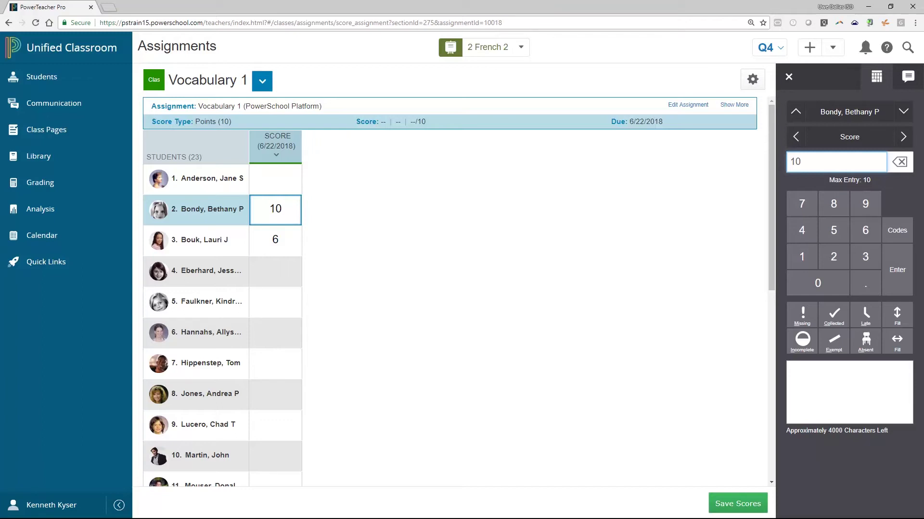
key("c")
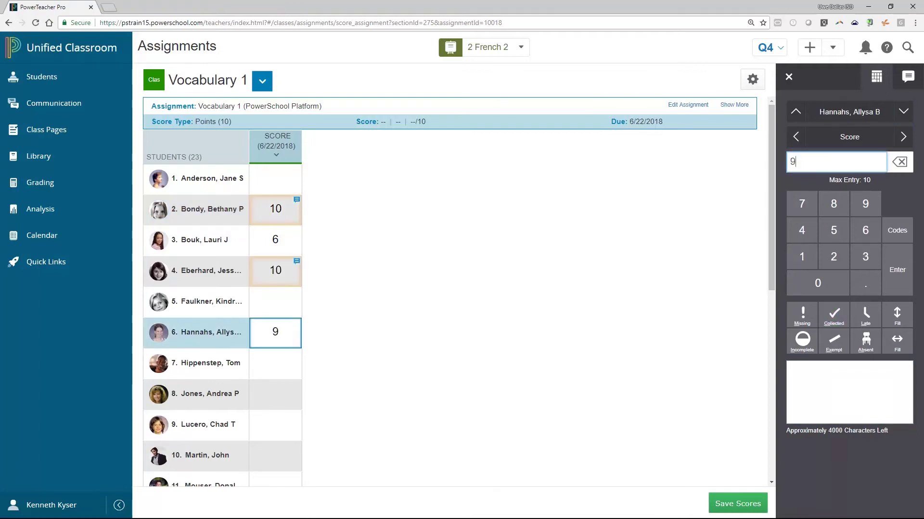
key("Return")
key("Return")
type("8")
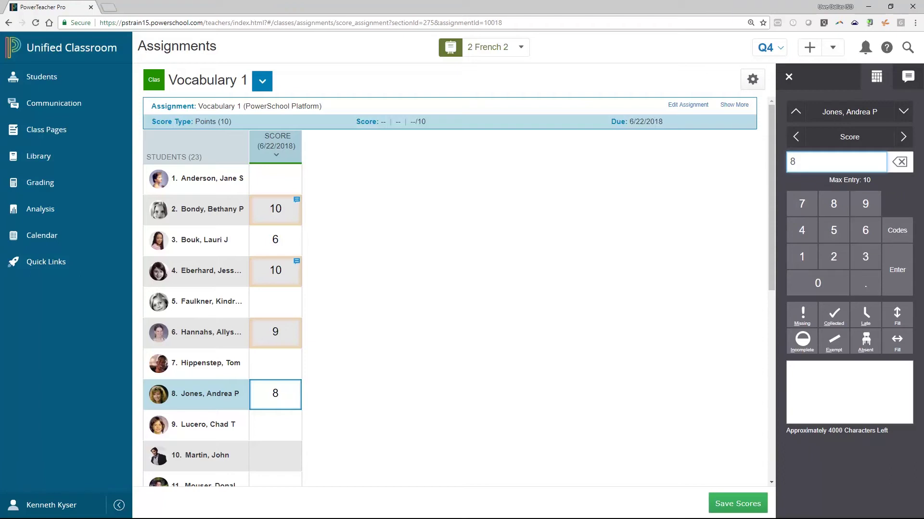
key("Return")
key("Return")
type("5")
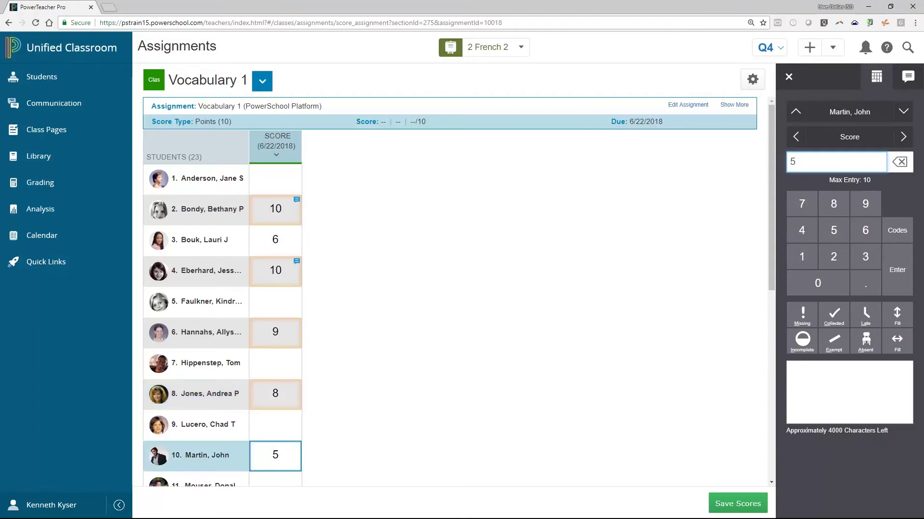
Step: Give the first student a score of 10 and the comment "Great job," followed by the student's first name
left_click(275, 179)
type("10")
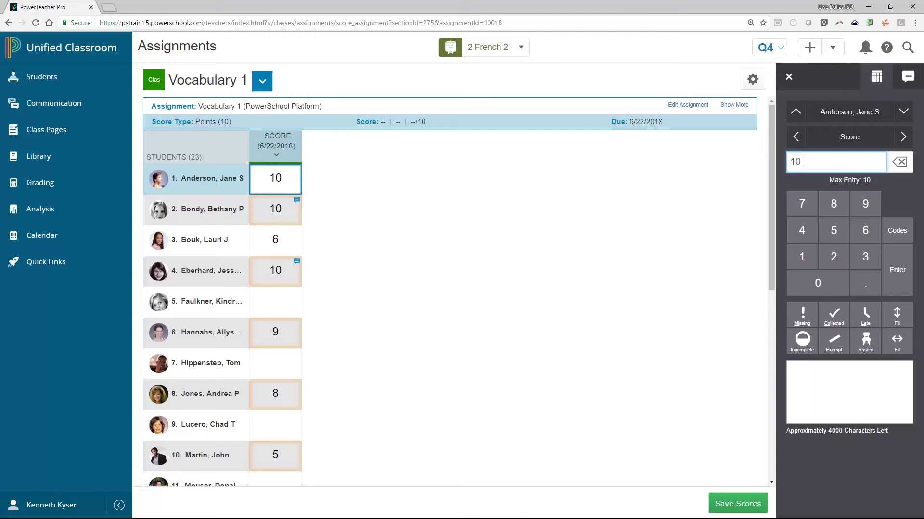
left_click(849, 389)
type("Great job, Jane!")
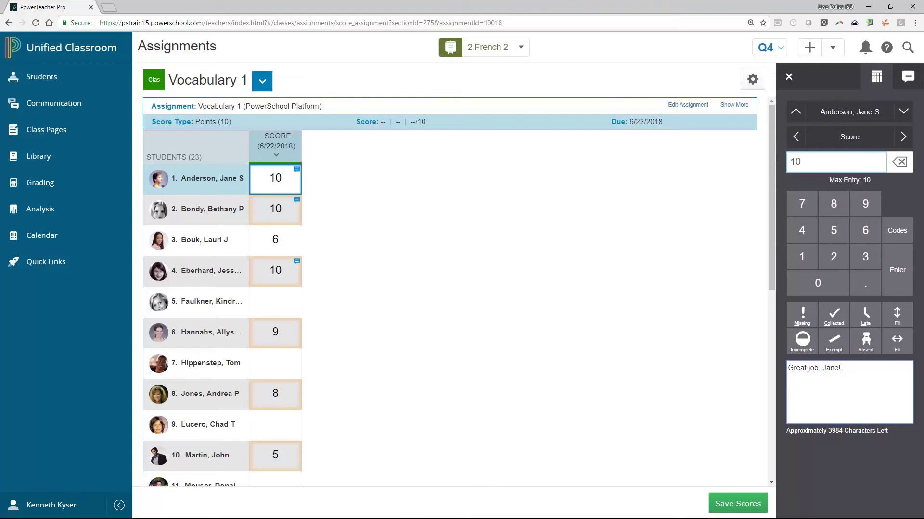
Step: Fill the first student's score and comment down to the unscored students using smart text, and check the filled comments
left_click(897, 315)
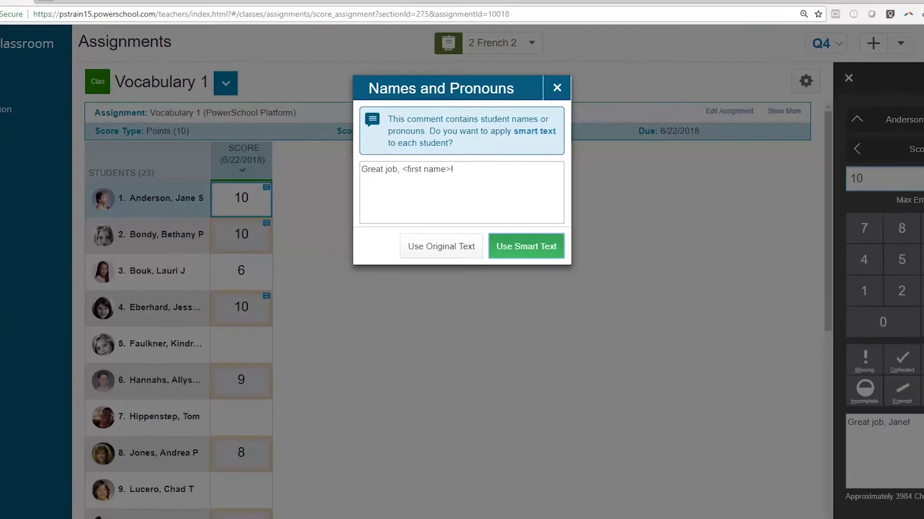
key("Return")
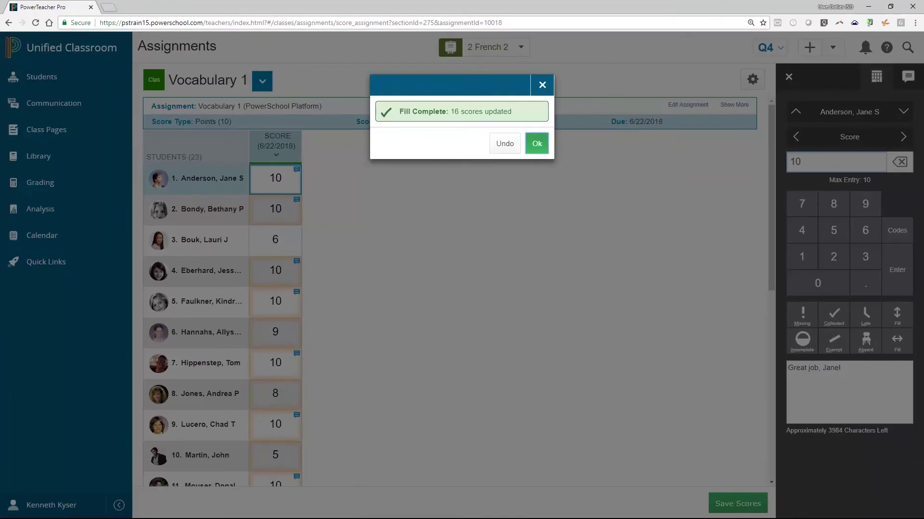
key("Return")
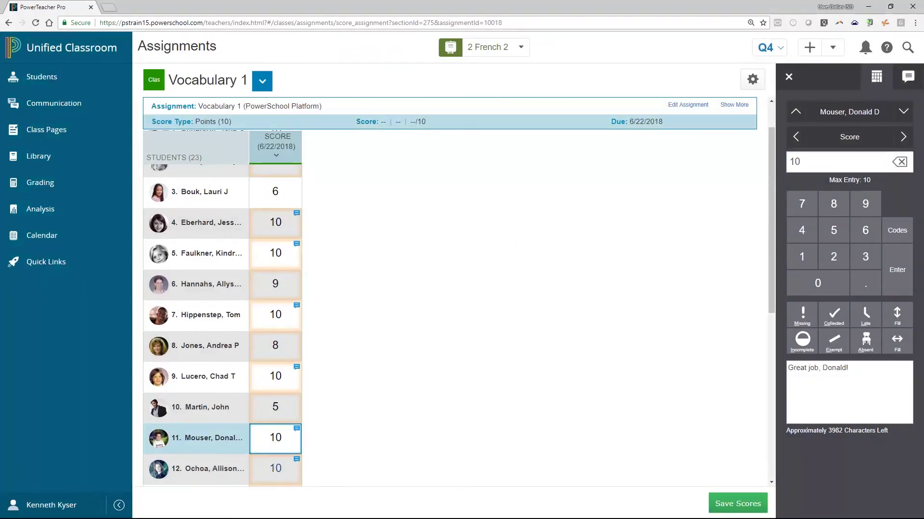
left_click(275, 469)
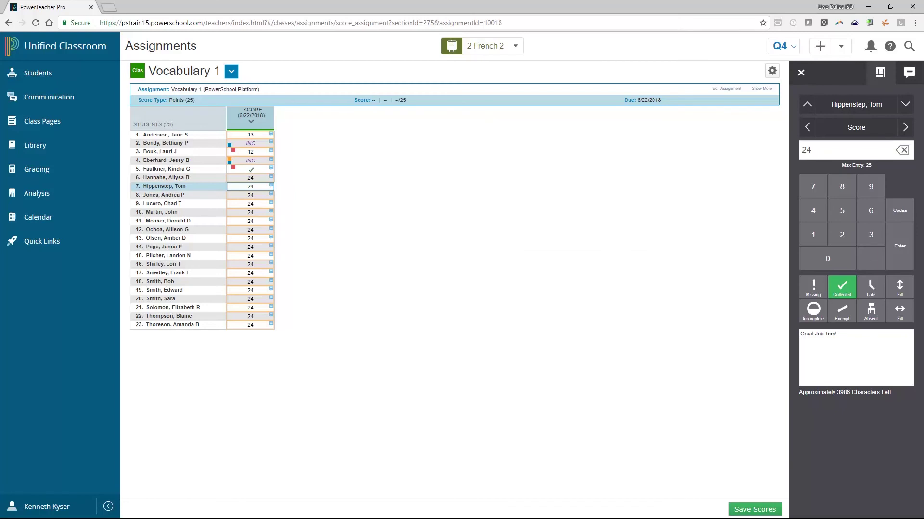
Step: Clear the last student's score, Collected flag and comment, and clear the Vocabulary 1 scores of all other students
left_click(250, 325)
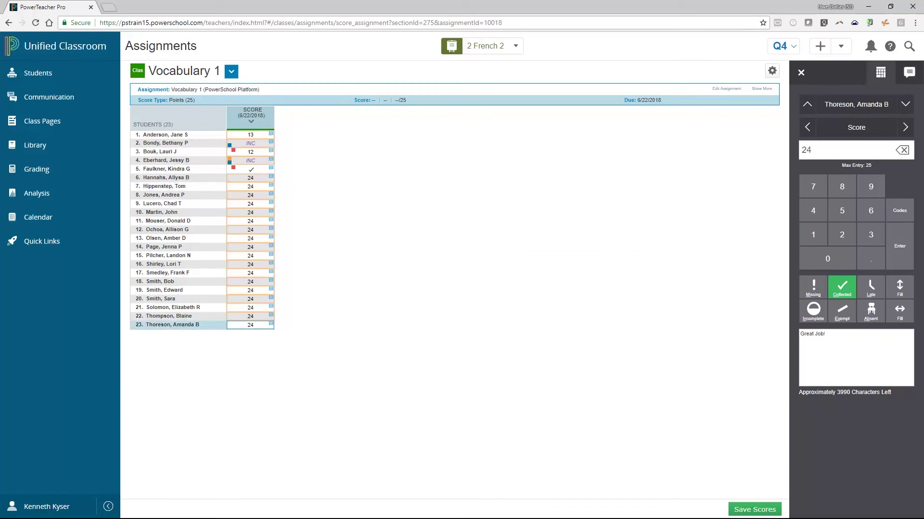
type("2")
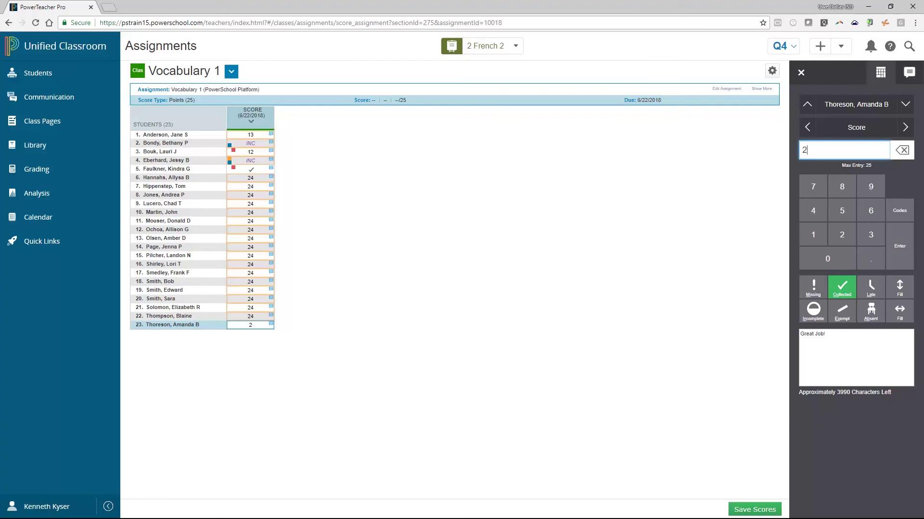
key("BackSpace")
left_click(841, 287)
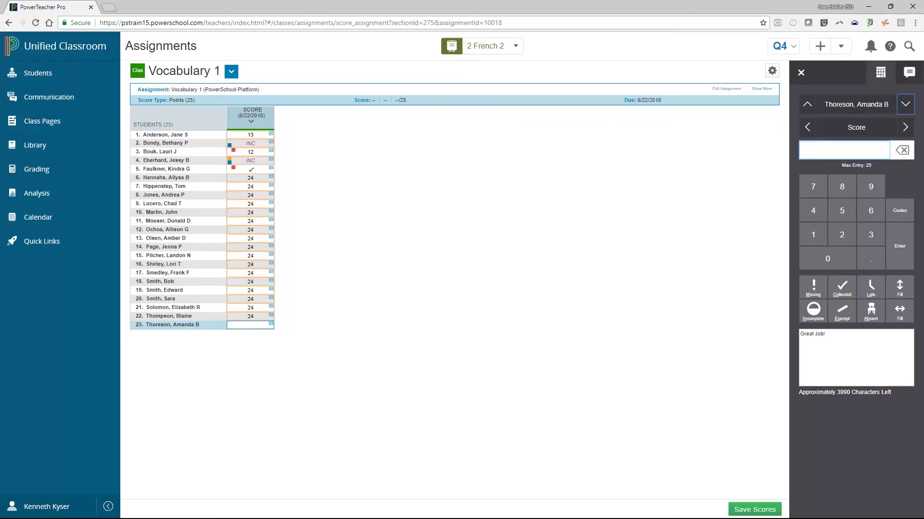
left_click(805, 338)
left_click_drag(826, 336, 789, 344)
key("BackSpace")
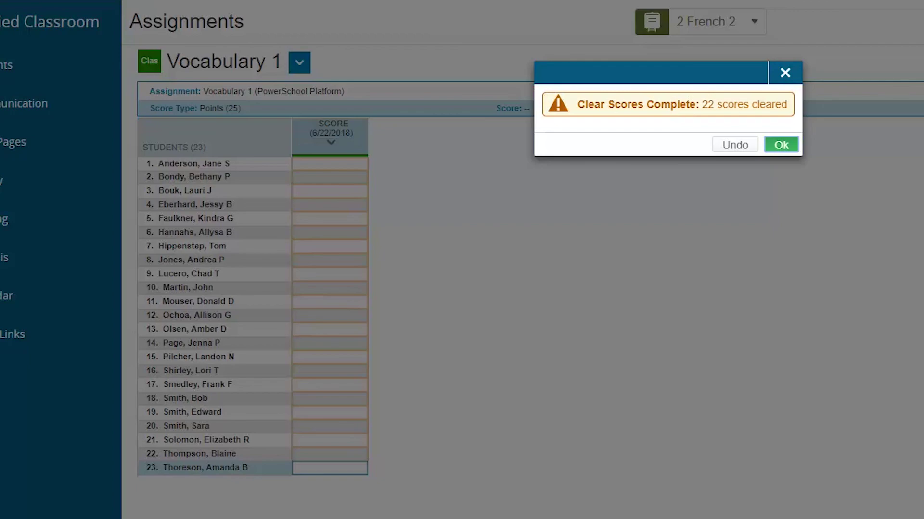
key("Return")
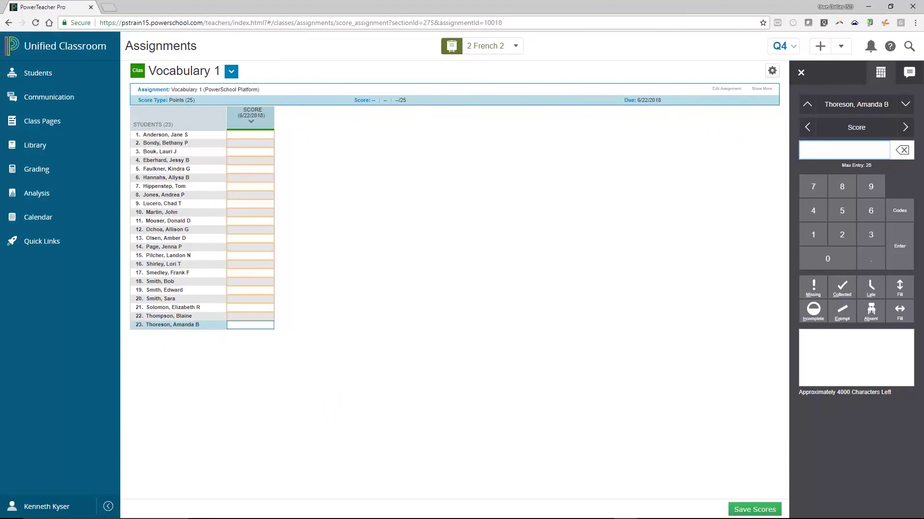